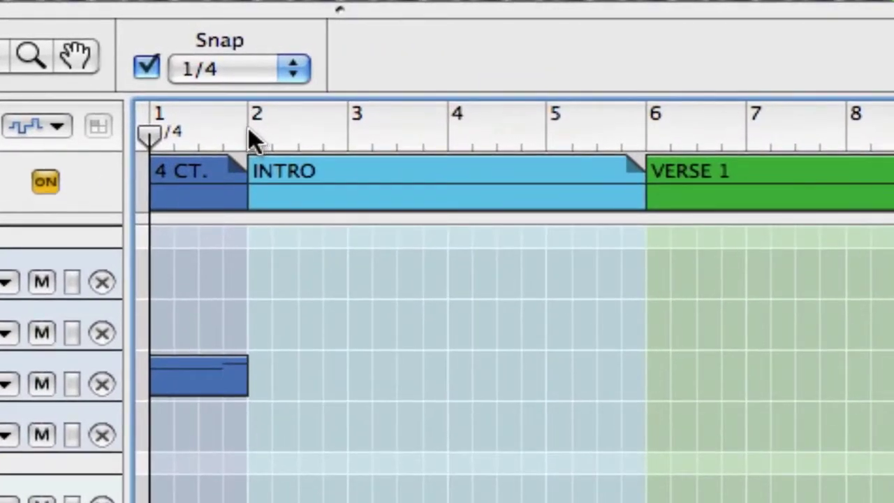
Step: Drag the left loop locator to just past bar 5, inside the INTRO block
{"action": "left_click_drag", "start_coordinate": [248, 128], "coordinate": [561, 125]}
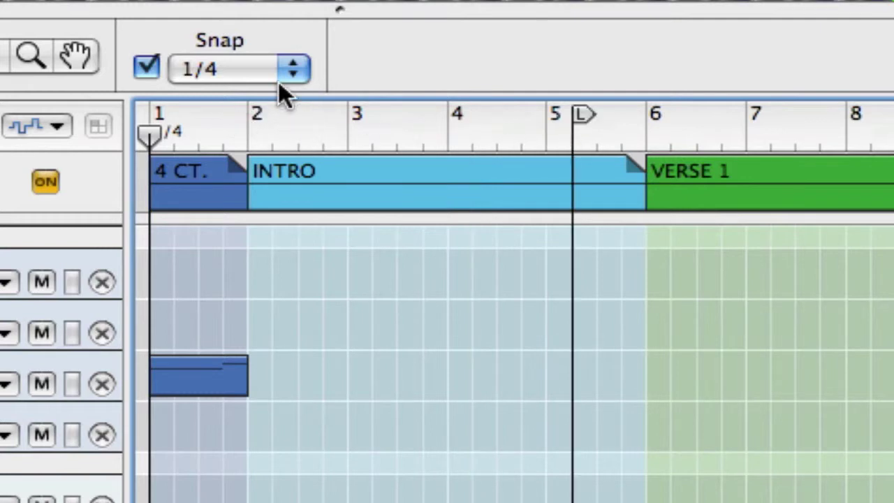
Step: Set Snap to Bar and place the loop locators at bar 2 and bar 6
{"action": "left_click", "coordinate": [239, 68]}
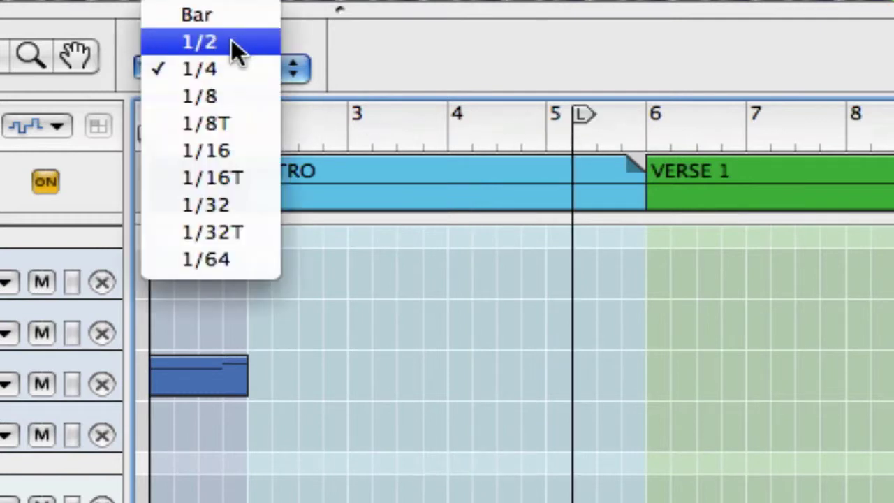
{"action": "left_click", "coordinate": [222, 14]}
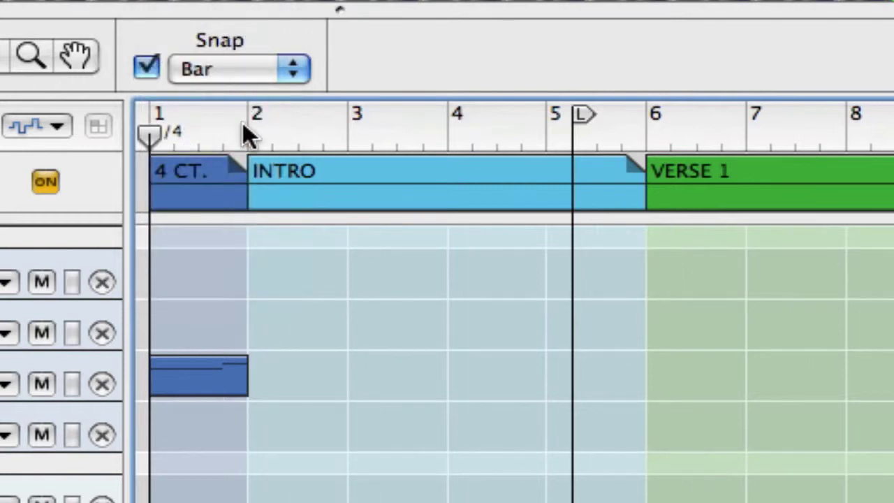
{"action": "left_click", "coordinate": [243, 122]}
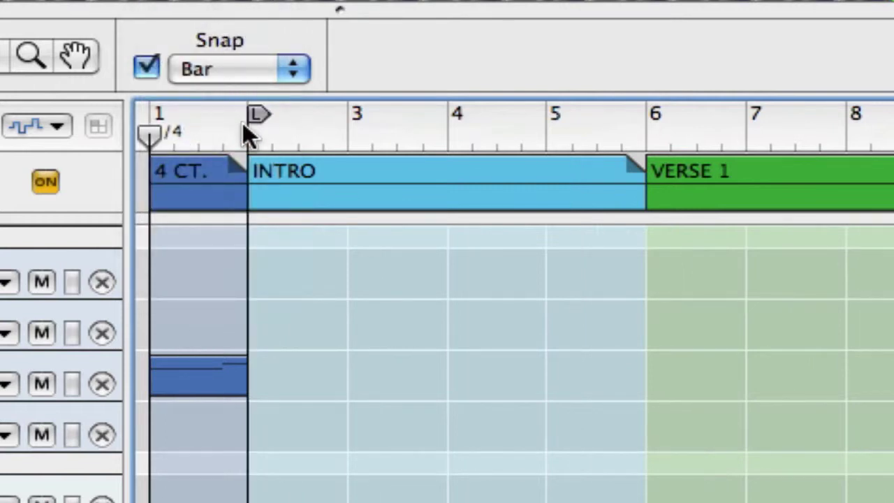
{"action": "left_click", "coordinate": [646, 118]}
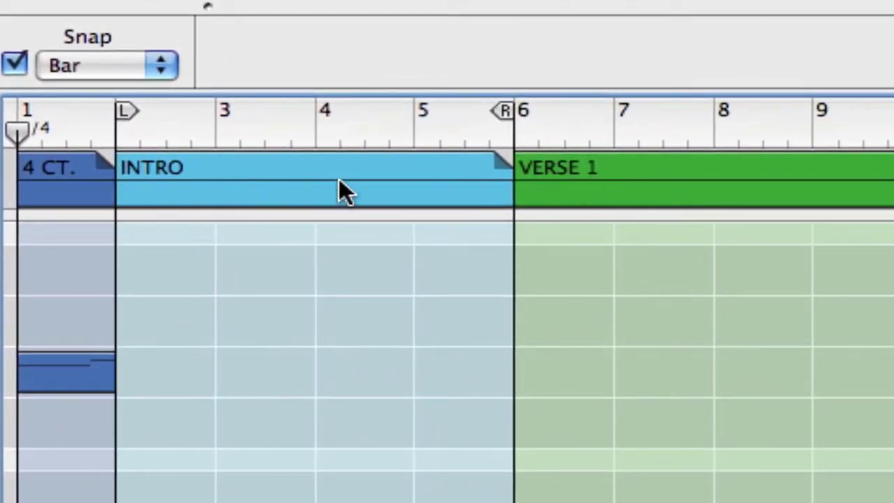
{"action": "scroll", "coordinate": [536, 183], "scroll_direction": "right", "scroll_amount": 10}
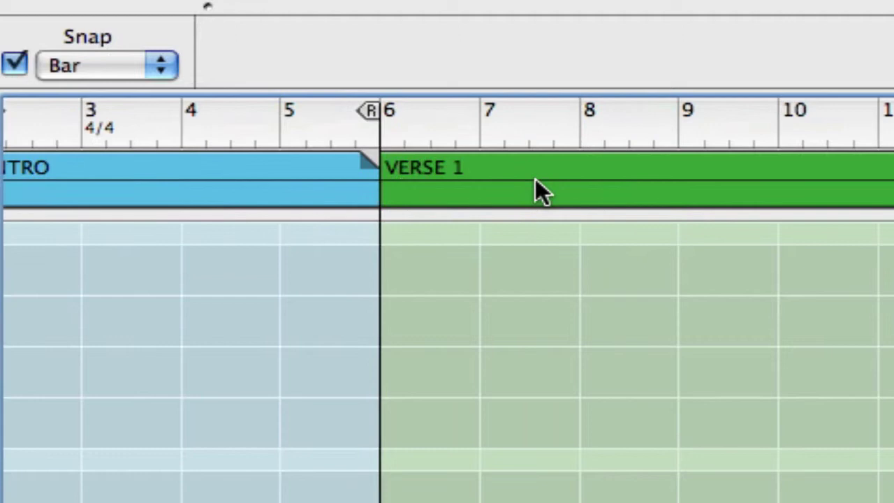
{"action": "scroll", "coordinate": [535, 183], "scroll_direction": "right", "scroll_amount": 10}
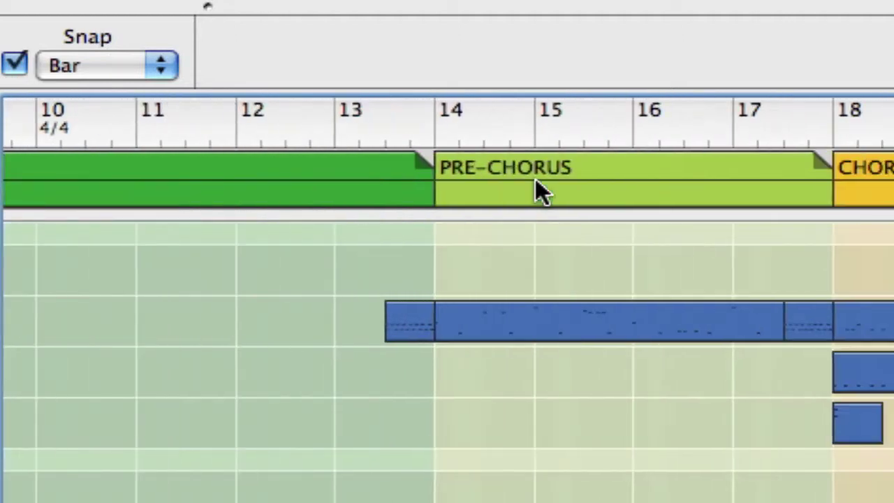
{"action": "scroll", "coordinate": [535, 183], "scroll_direction": "right", "scroll_amount": 20}
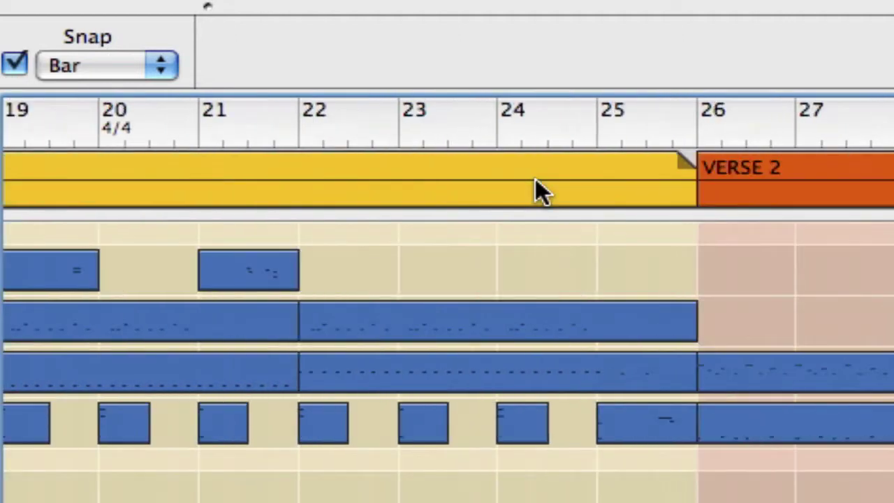
{"action": "scroll", "coordinate": [536, 183], "scroll_direction": "right", "scroll_amount": 8}
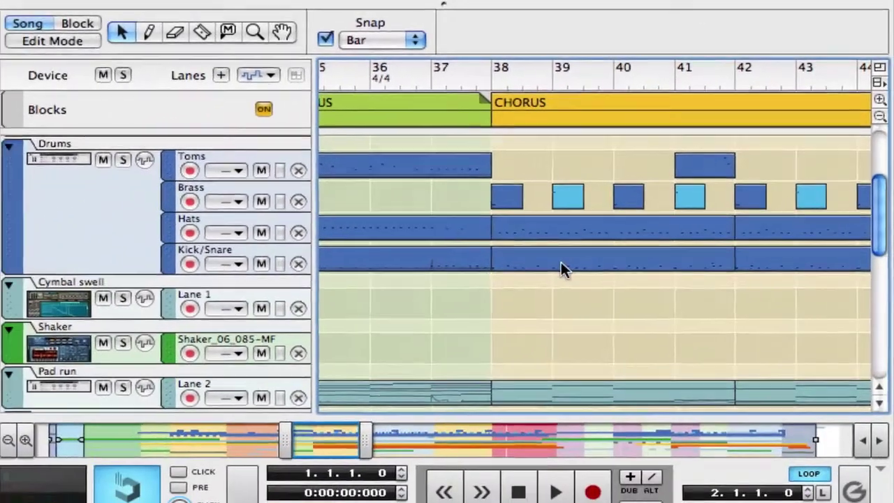
{"action": "scroll", "coordinate": [543, 305], "scroll_direction": "down", "scroll_amount": 15}
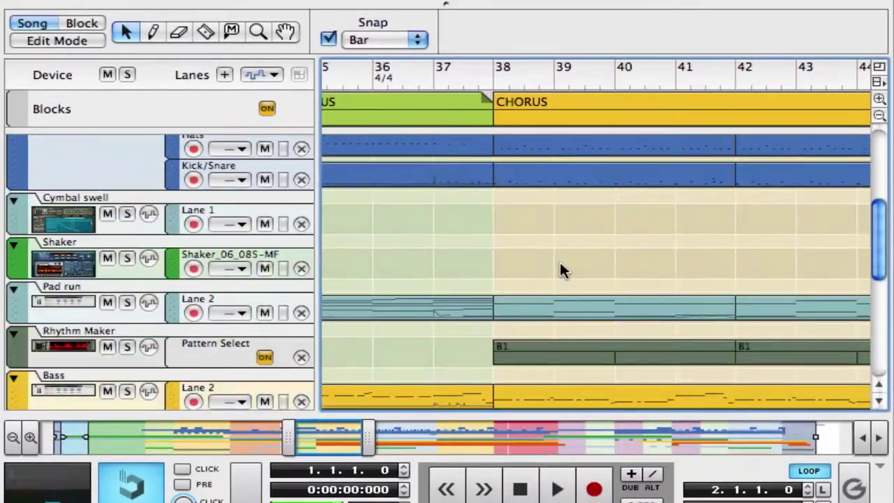
{"action": "scroll", "coordinate": [563, 271], "scroll_direction": "up", "scroll_amount": 15}
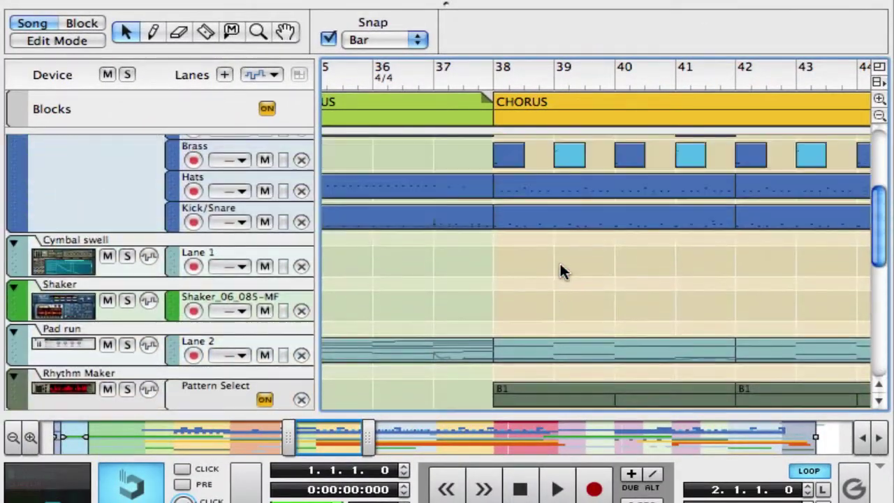
{"action": "scroll", "coordinate": [563, 272], "scroll_direction": "down", "scroll_amount": 3}
{"action": "scroll", "coordinate": [561, 269], "scroll_direction": "down", "scroll_amount": 3}
{"action": "scroll", "coordinate": [561, 267], "scroll_direction": "up", "scroll_amount": 3}
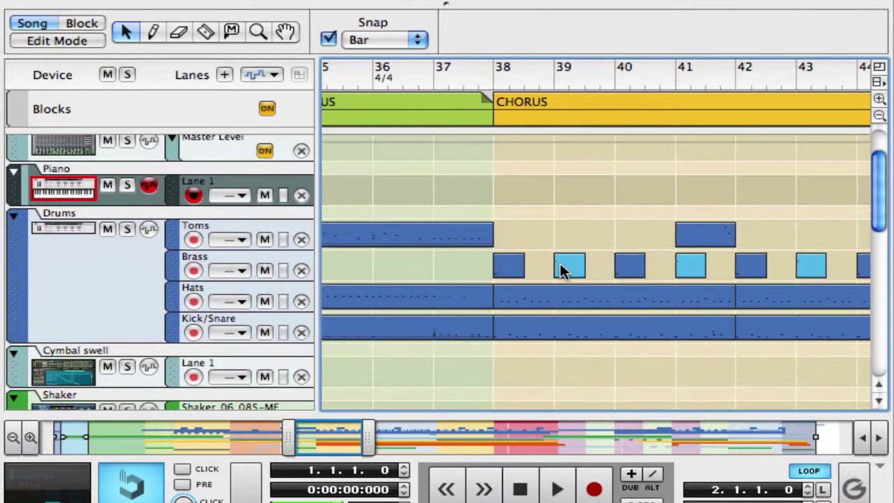
{"action": "scroll", "coordinate": [560, 265], "scroll_direction": "down", "scroll_amount": 2}
{"action": "scroll", "coordinate": [604, 251], "scroll_direction": "left", "scroll_amount": 15}
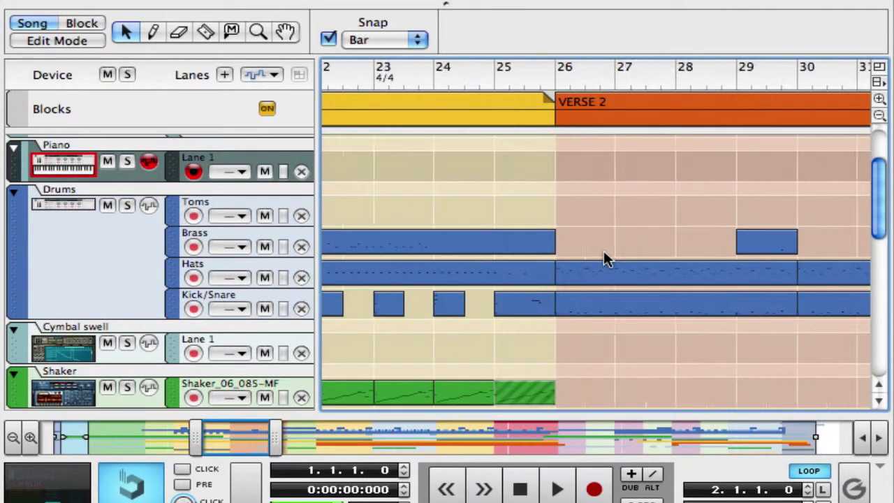
{"action": "scroll", "coordinate": [603, 257], "scroll_direction": "left", "scroll_amount": 20}
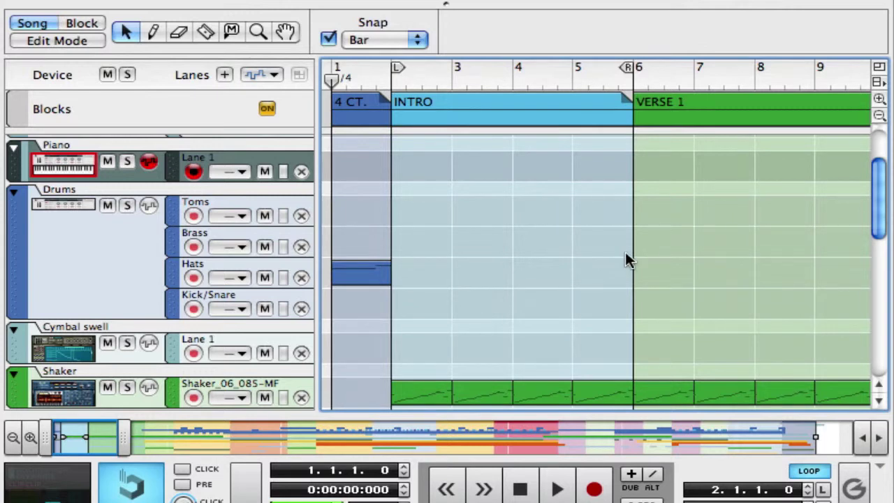
{"action": "scroll", "coordinate": [626, 258], "scroll_direction": "right", "scroll_amount": 12}
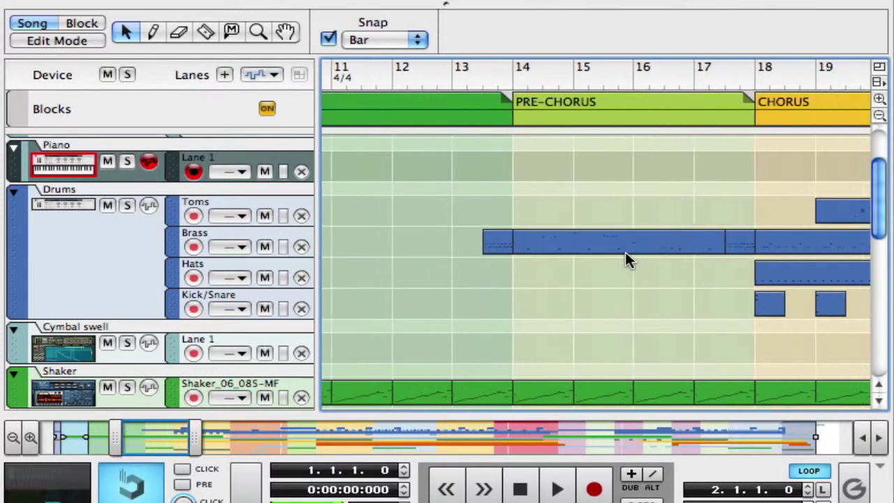
{"action": "scroll", "coordinate": [626, 257], "scroll_direction": "right", "scroll_amount": 5}
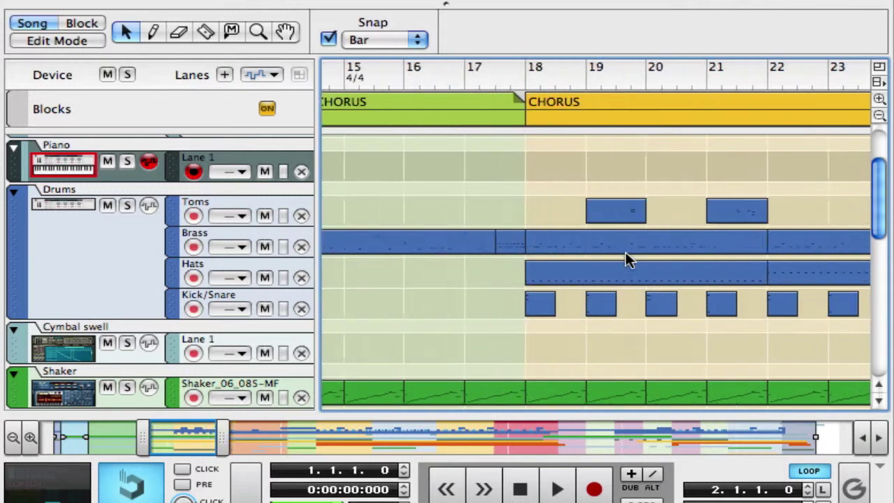
{"action": "scroll", "coordinate": [626, 258], "scroll_direction": "right", "scroll_amount": 11}
{"action": "scroll", "coordinate": [626, 258], "scroll_direction": "right", "scroll_amount": 5}
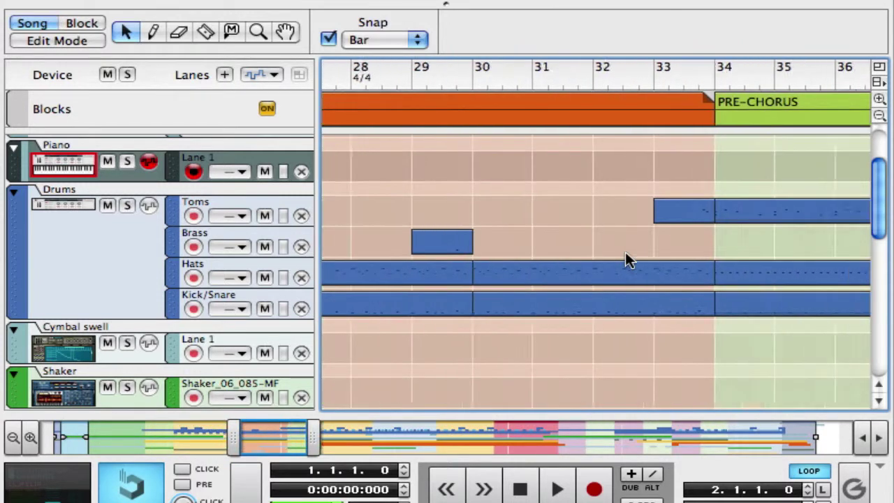
{"action": "scroll", "coordinate": [626, 260], "scroll_direction": "right", "scroll_amount": 10}
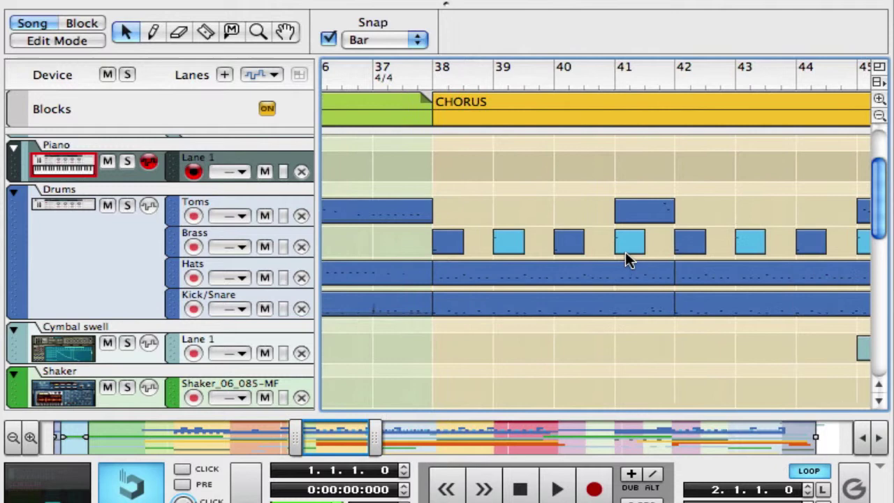
{"action": "scroll", "coordinate": [626, 259], "scroll_direction": "right", "scroll_amount": 2}
{"action": "scroll", "coordinate": [625, 251], "scroll_direction": "left", "scroll_amount": 3}
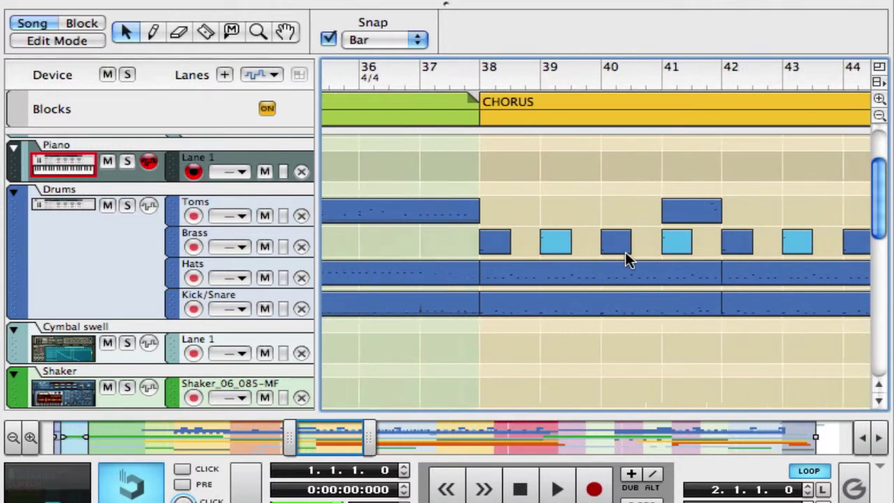
{"action": "scroll", "coordinate": [625, 252], "scroll_direction": "right", "scroll_amount": 2}
{"action": "scroll", "coordinate": [625, 259], "scroll_direction": "right", "scroll_amount": 1}
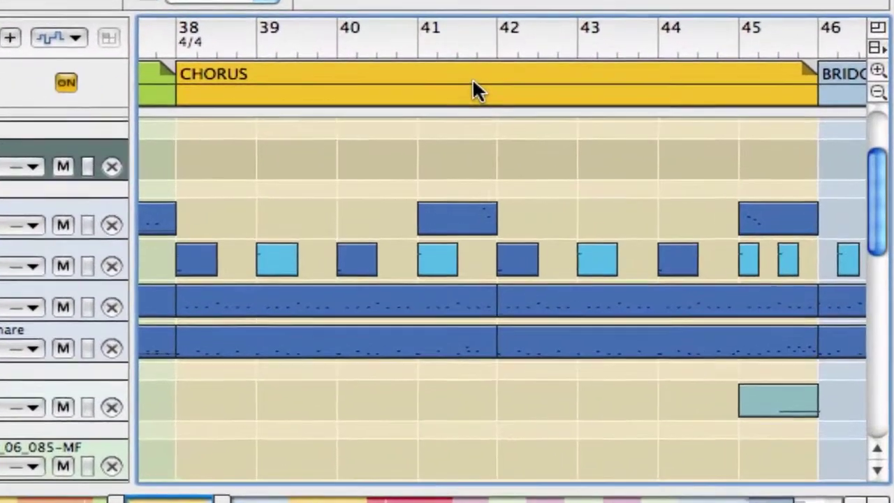
Step: Select the CHORUS block and set the loop locators around it with Command-L
{"action": "left_click", "coordinate": [472, 83]}
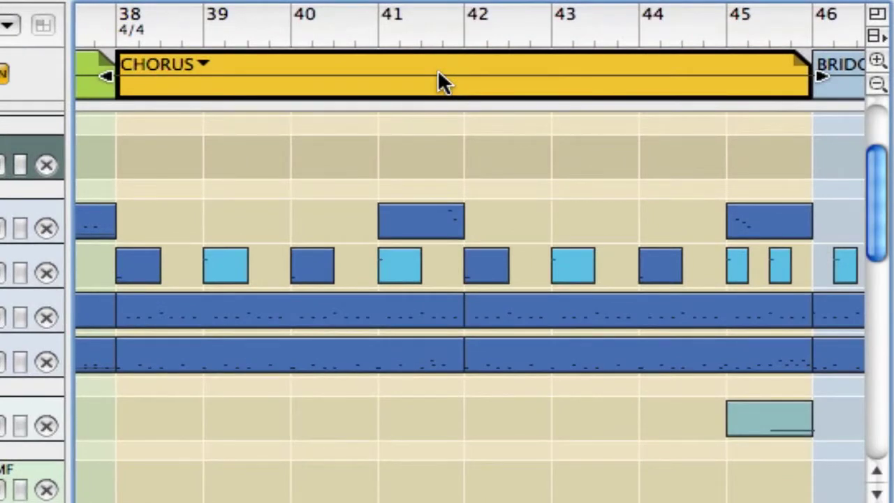
{"action": "key", "text": "super+l"}
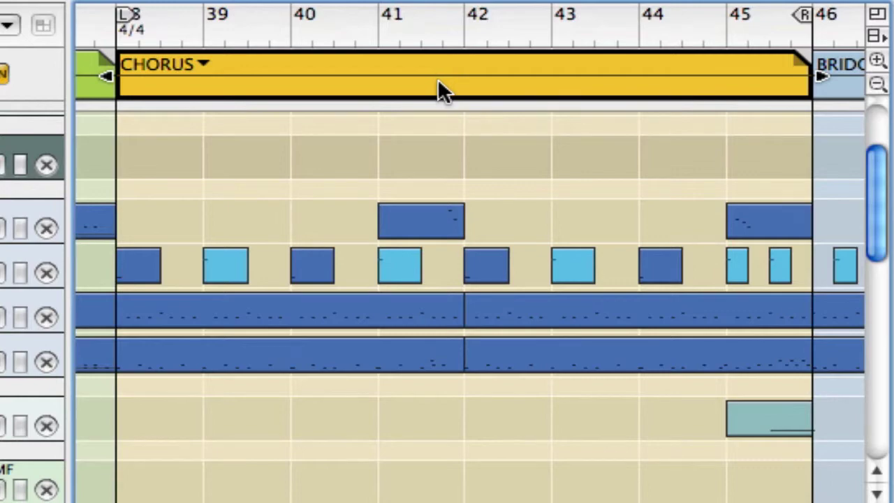
Step: Loop the first INSTR./WORSHIP block, bars 72 to 76, using Command-L
{"action": "scroll", "coordinate": [437, 89], "scroll_direction": "right", "scroll_amount": 10}
{"action": "scroll", "coordinate": [437, 90], "scroll_direction": "right", "scroll_amount": 12}
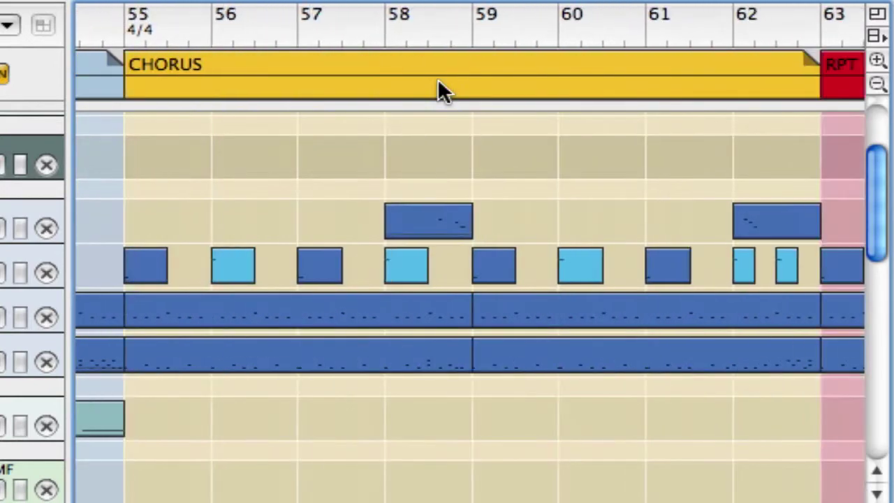
{"action": "scroll", "coordinate": [437, 82], "scroll_direction": "right", "scroll_amount": 8}
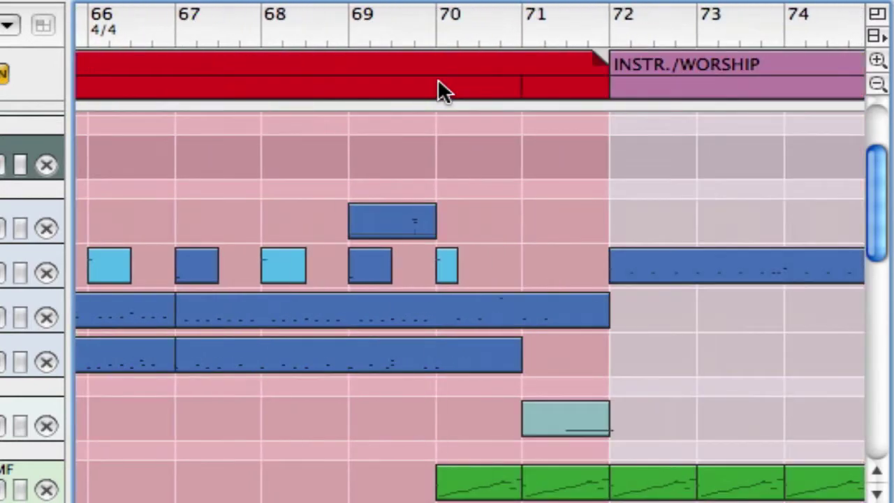
{"action": "scroll", "coordinate": [437, 83], "scroll_direction": "left", "scroll_amount": 2}
{"action": "left_click", "coordinate": [438, 84]}
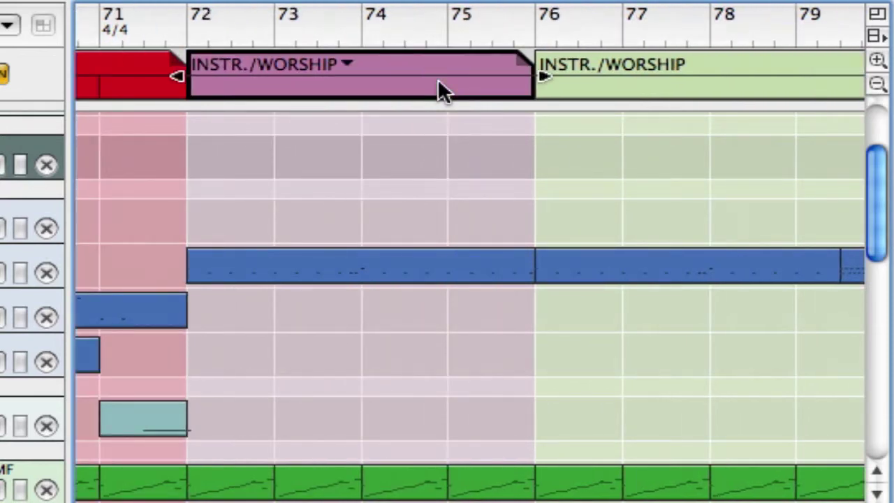
{"action": "key", "text": "super+l"}
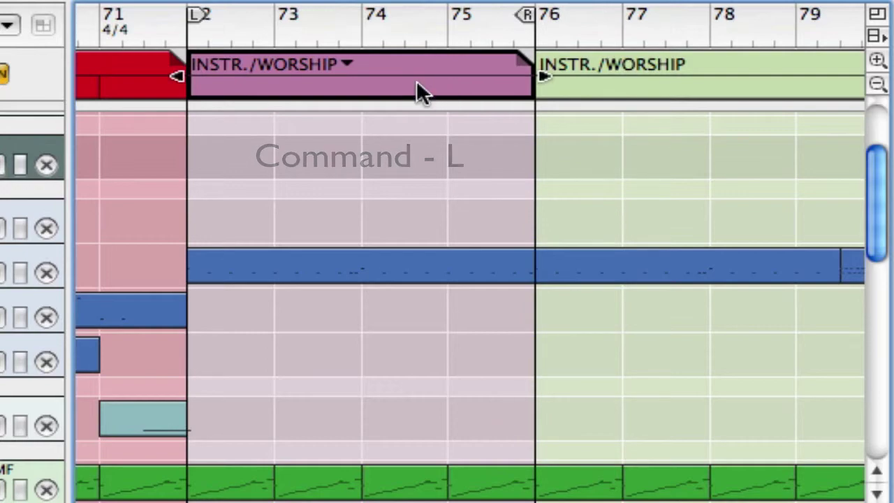
{"action": "scroll", "coordinate": [416, 91], "scroll_direction": "right", "scroll_amount": 10}
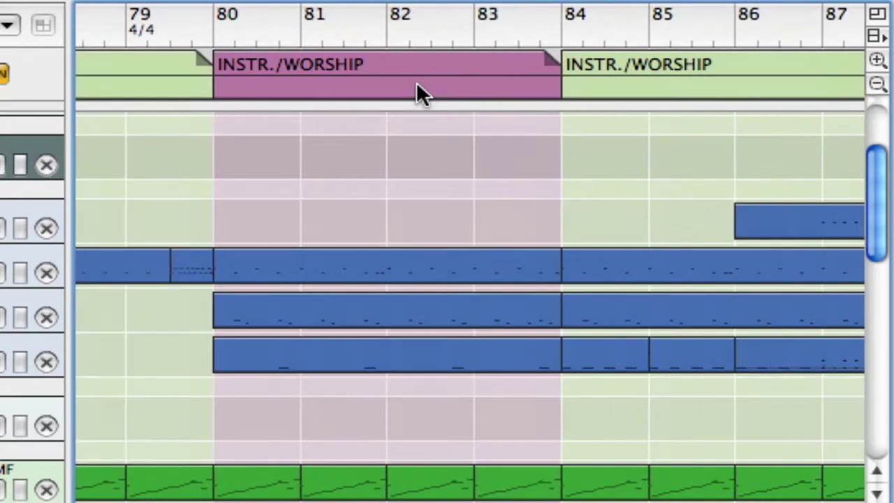
Step: Select the Toms clip at bar 62 and set the loop locators around it
{"action": "scroll", "coordinate": [417, 91], "scroll_direction": "left", "scroll_amount": 12}
{"action": "scroll", "coordinate": [416, 85], "scroll_direction": "left", "scroll_amount": 6}
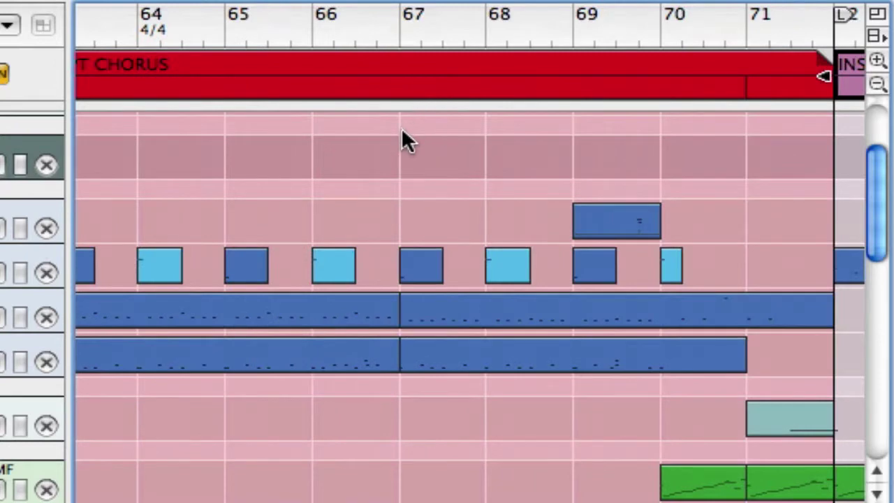
{"action": "scroll", "coordinate": [401, 127], "scroll_direction": "left", "scroll_amount": 4}
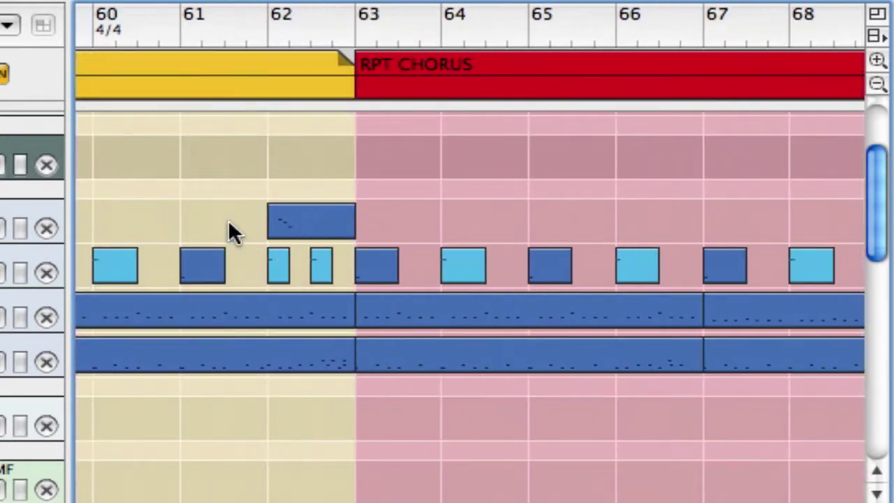
{"action": "scroll", "coordinate": [259, 215], "scroll_direction": "down", "scroll_amount": 1}
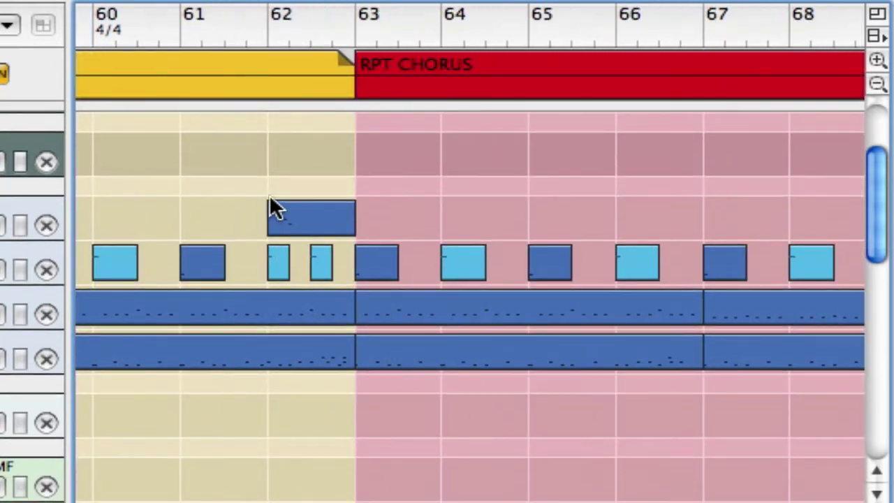
{"action": "left_click", "coordinate": [283, 222]}
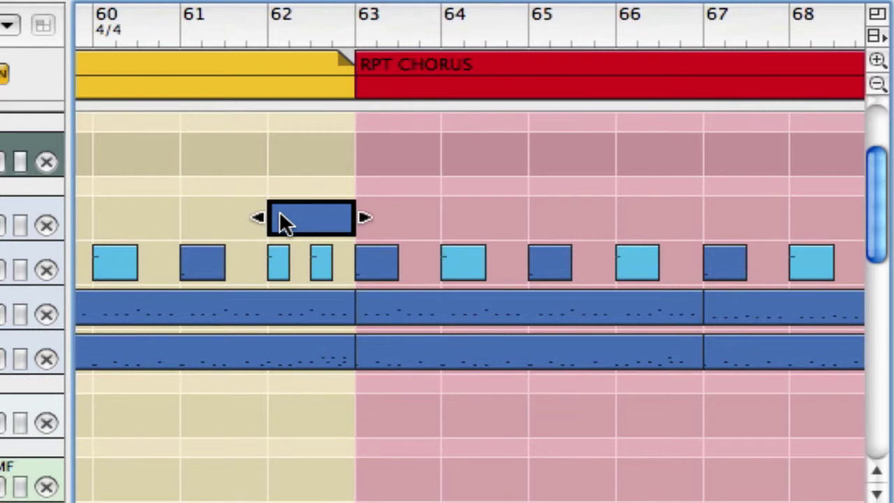
{"action": "key", "text": "p"}
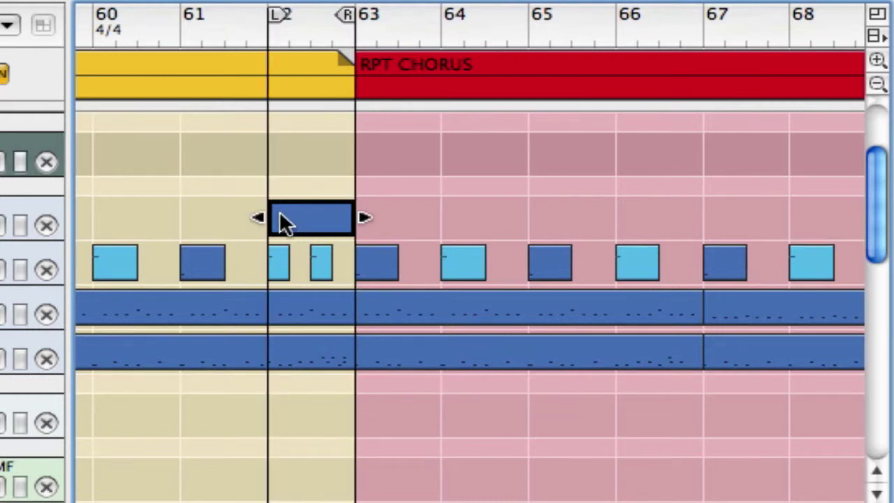
Step: Rubber-band the drum clips from bar 59 and set the locators to bars 59–67
{"action": "scroll", "coordinate": [279, 222], "scroll_direction": "left", "scroll_amount": 3}
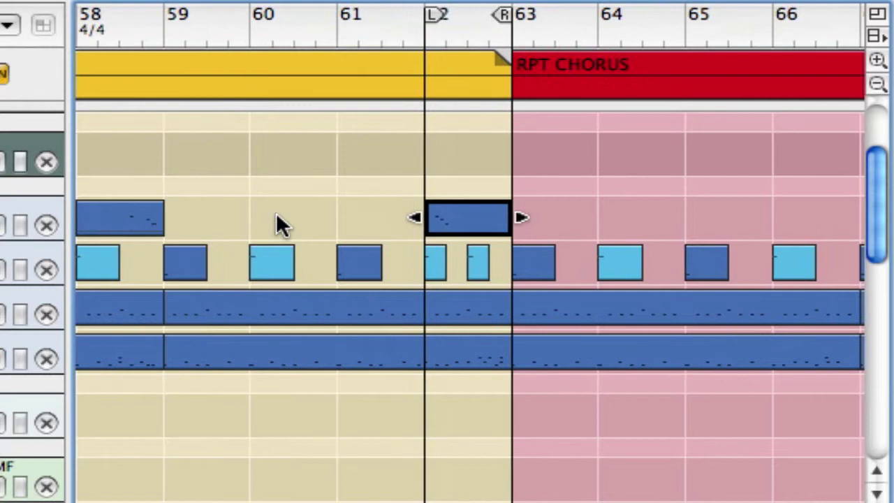
{"action": "left_click_drag", "start_coordinate": [173, 198], "coordinate": [532, 374]}
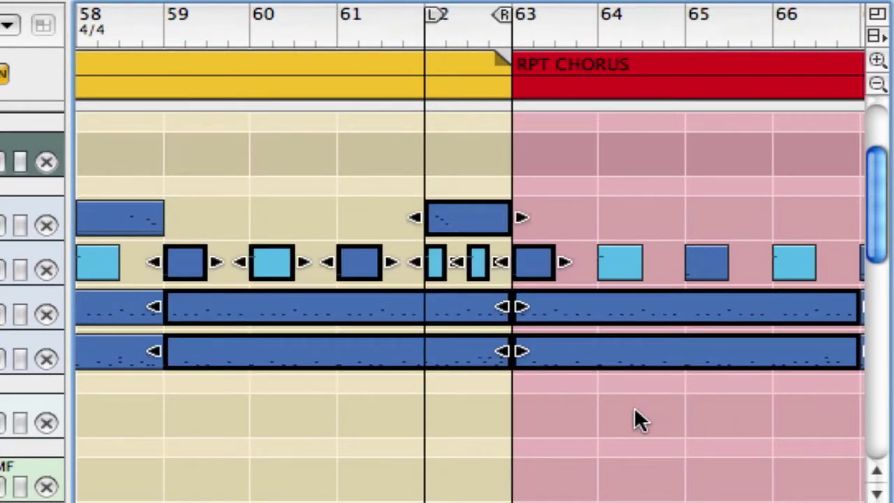
{"action": "scroll", "coordinate": [481, 407], "scroll_direction": "right", "scroll_amount": 2}
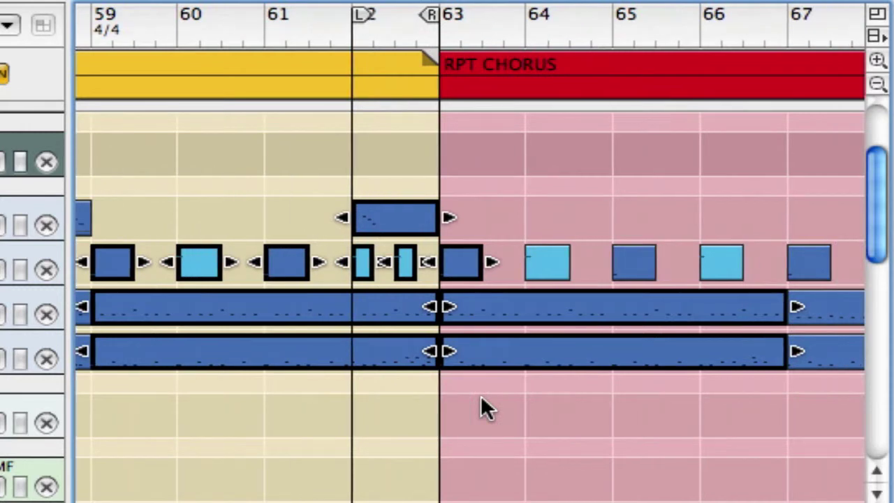
{"action": "scroll", "coordinate": [480, 408], "scroll_direction": "left", "scroll_amount": 3}
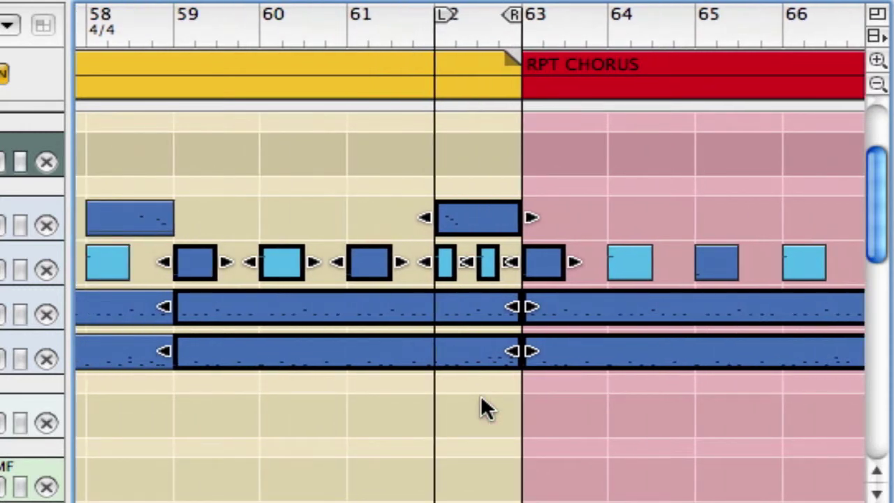
{"action": "key", "text": "p"}
{"action": "key", "text": "super+u"}
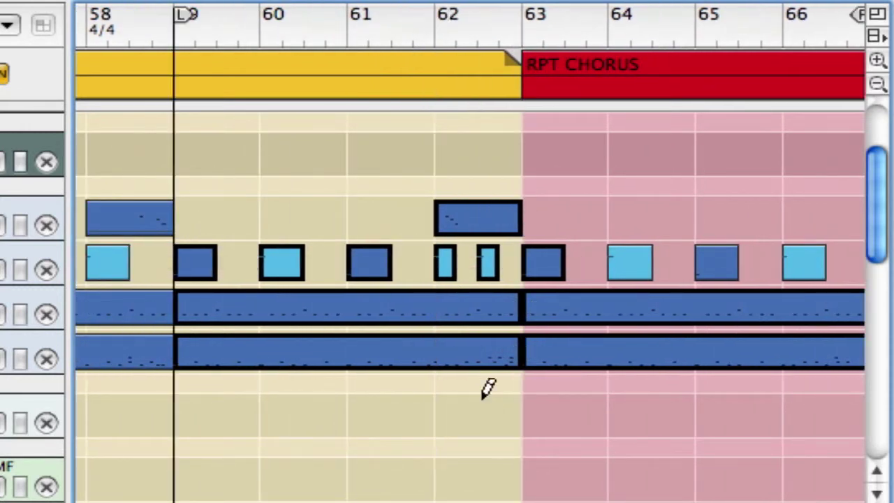
{"action": "key", "text": "Right"}
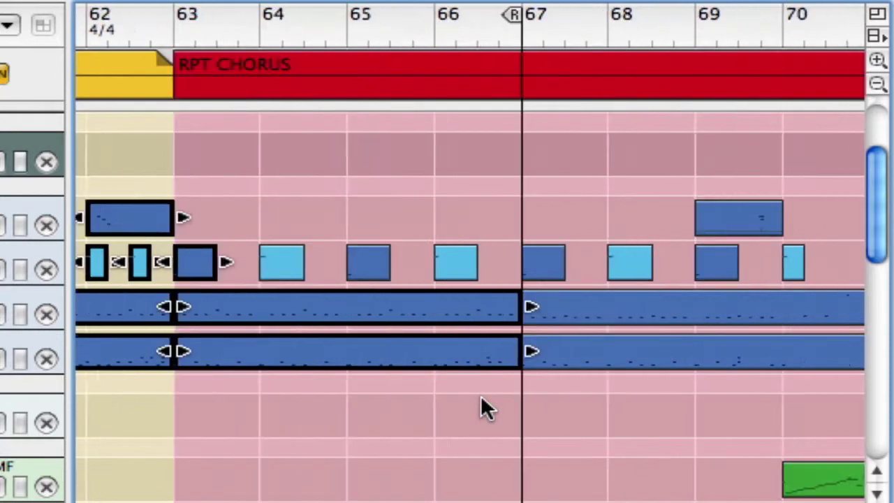
{"action": "scroll", "coordinate": [480, 401], "scroll_direction": "right", "scroll_amount": 10}
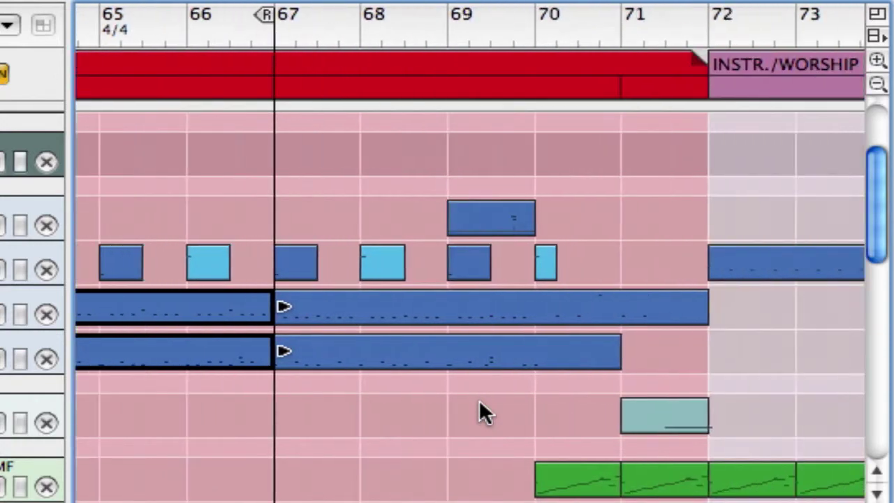
Step: Scroll right through the arrangement until the BRIDGE block at bar 96 is visible
{"action": "scroll", "coordinate": [479, 400], "scroll_direction": "right", "scroll_amount": 10}
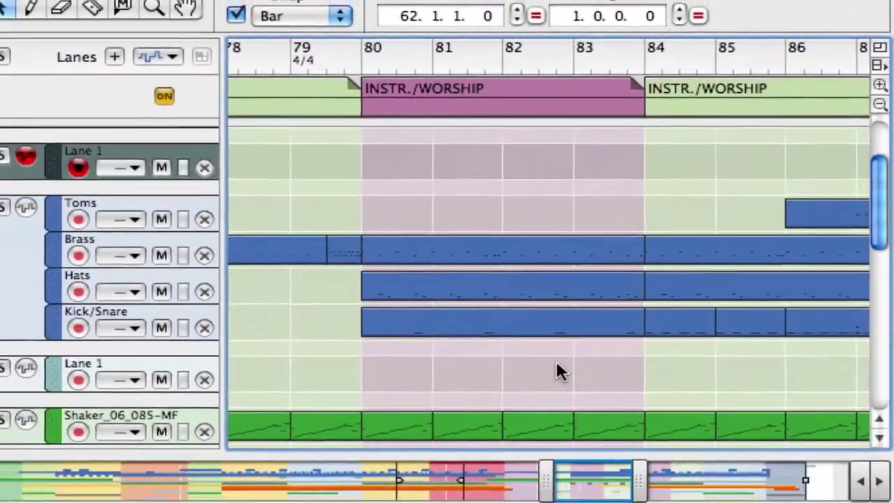
{"action": "scroll", "coordinate": [555, 360], "scroll_direction": "right", "scroll_amount": 6}
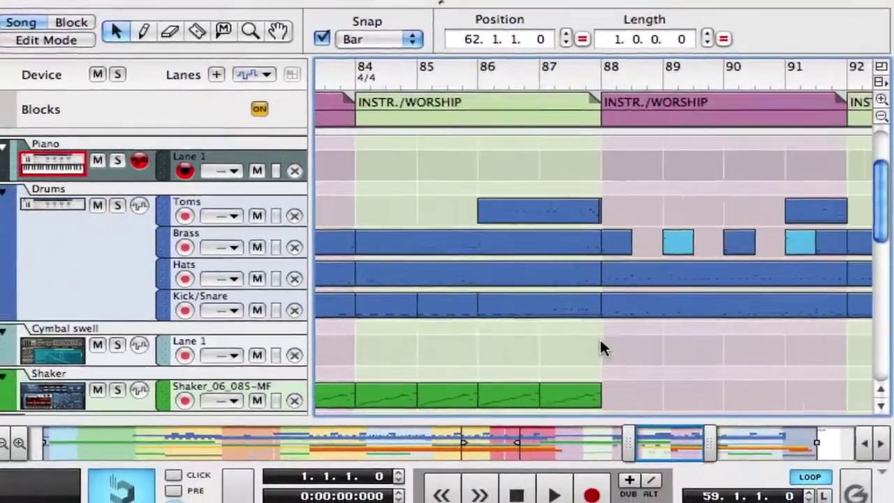
{"action": "scroll", "coordinate": [605, 341], "scroll_direction": "right", "scroll_amount": 10}
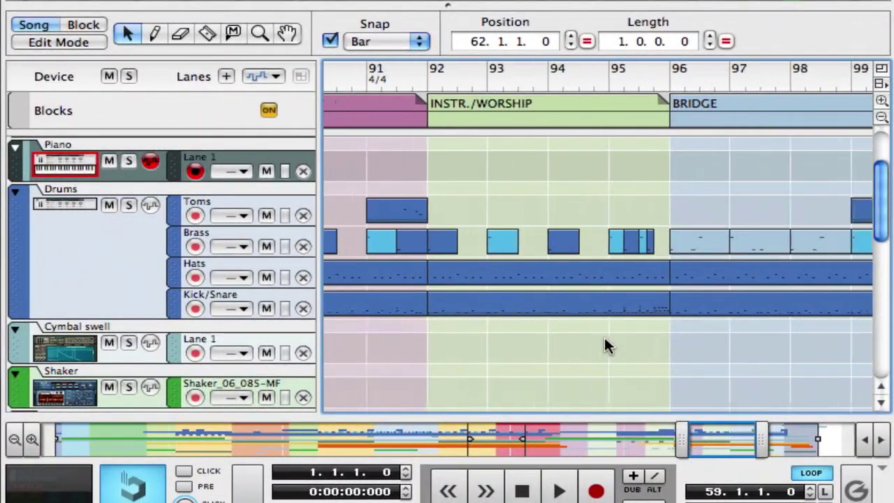
{"action": "scroll", "coordinate": [605, 341], "scroll_direction": "left", "scroll_amount": 7}
{"action": "scroll", "coordinate": [604, 341], "scroll_direction": "right", "scroll_amount": 14}
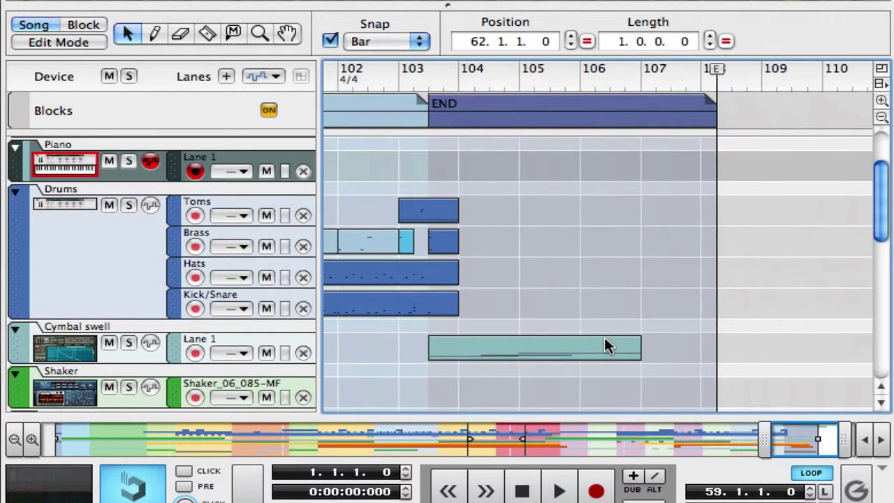
{"action": "scroll", "coordinate": [605, 342], "scroll_direction": "left", "scroll_amount": 6}
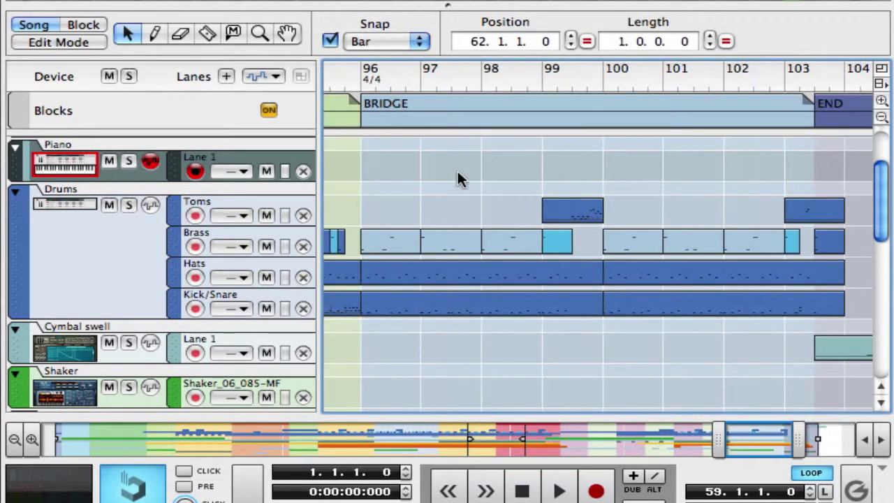
Step: Set the loop locators around the BRIDGE block (96.1.1.0 to 103.3.1.0) and toggle loop playback
{"action": "left_click", "coordinate": [483, 120]}
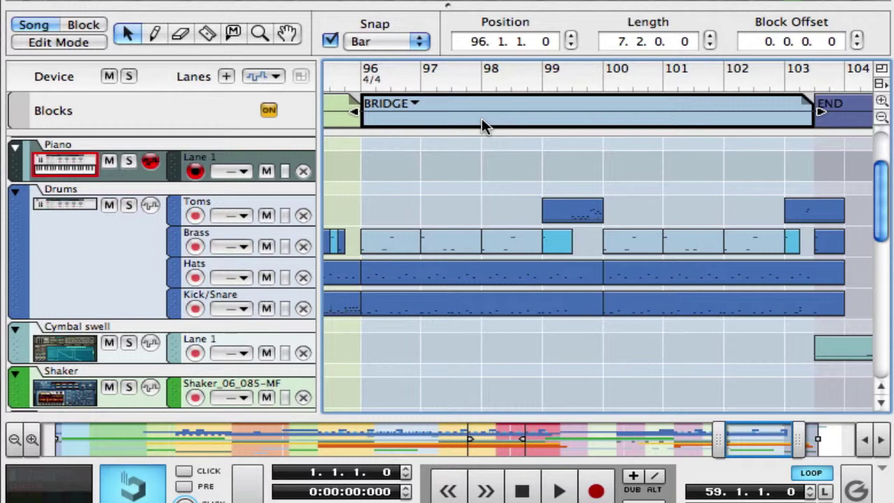
{"action": "key", "text": "super+l"}
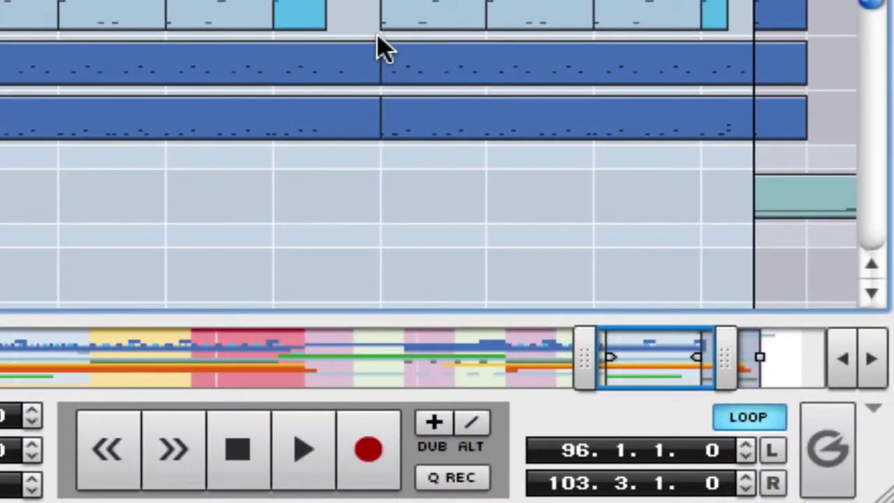
{"action": "left_click", "coordinate": [712, 414]}
{"action": "key", "text": "l"}
{"action": "key", "text": "l"}
{"action": "key", "text": "l"}
{"action": "key", "text": "l"}
{"action": "key", "text": "l"}
{"action": "key", "text": "l"}
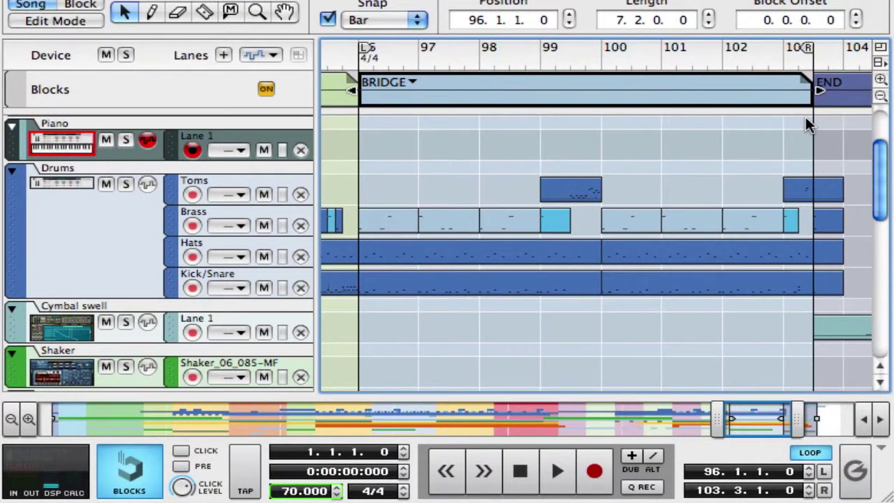
Step: Turn loop playback off, then scroll to the END block and back to BRIDGE
{"action": "key", "text": "l"}
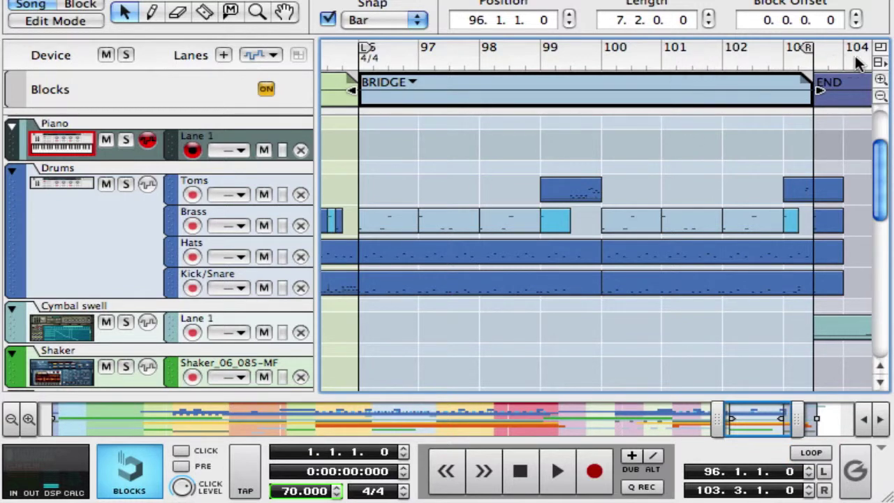
{"action": "scroll", "coordinate": [838, 63], "scroll_direction": "right", "scroll_amount": 4}
{"action": "scroll", "coordinate": [810, 67], "scroll_direction": "right", "scroll_amount": 10}
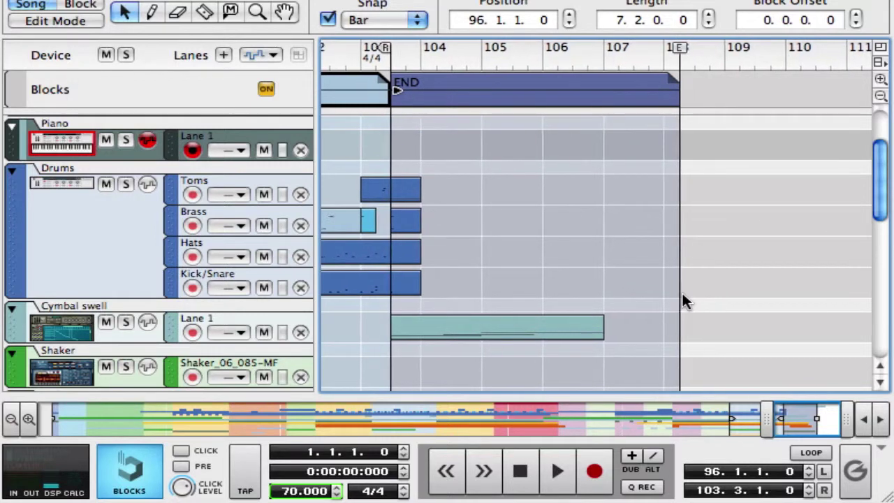
{"action": "scroll", "coordinate": [683, 294], "scroll_direction": "left", "scroll_amount": 10}
{"action": "scroll", "coordinate": [682, 300], "scroll_direction": "left", "scroll_amount": 3}
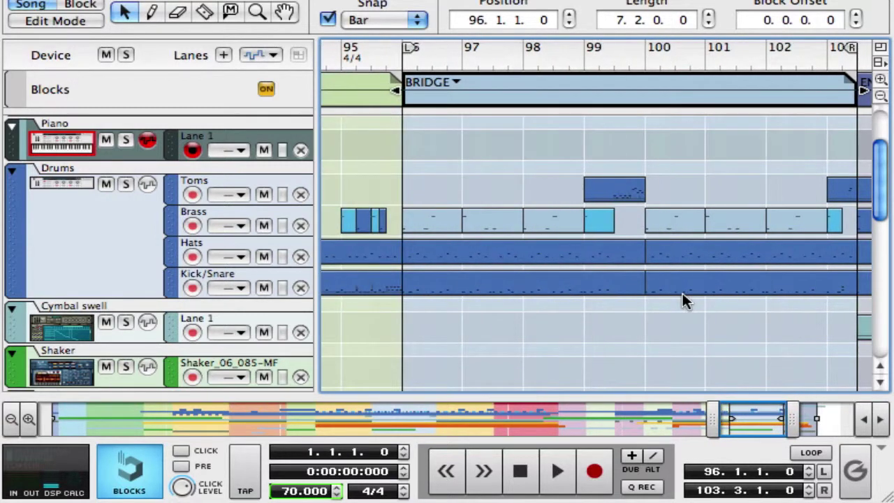